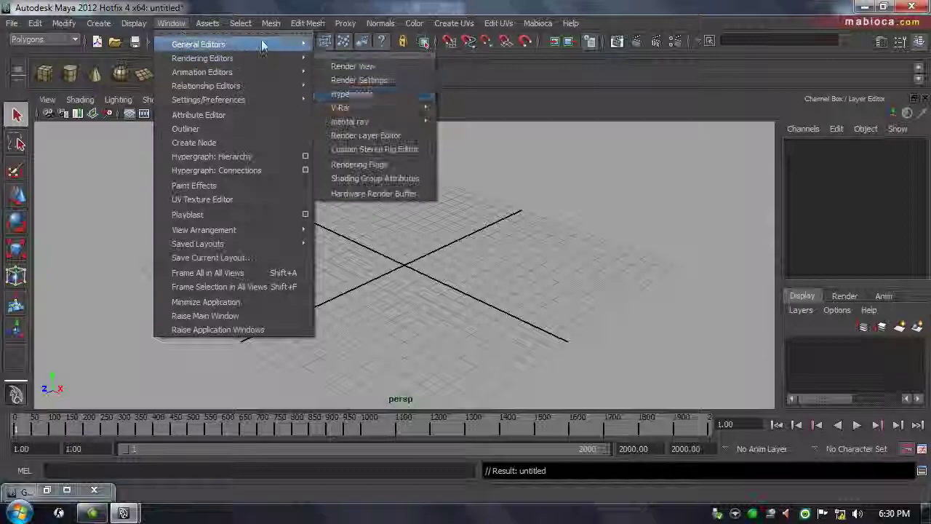
Bring the run1.ma running clip from the Visor's Mocap Examples into the scene
click(360, 91)
click(719, 61)
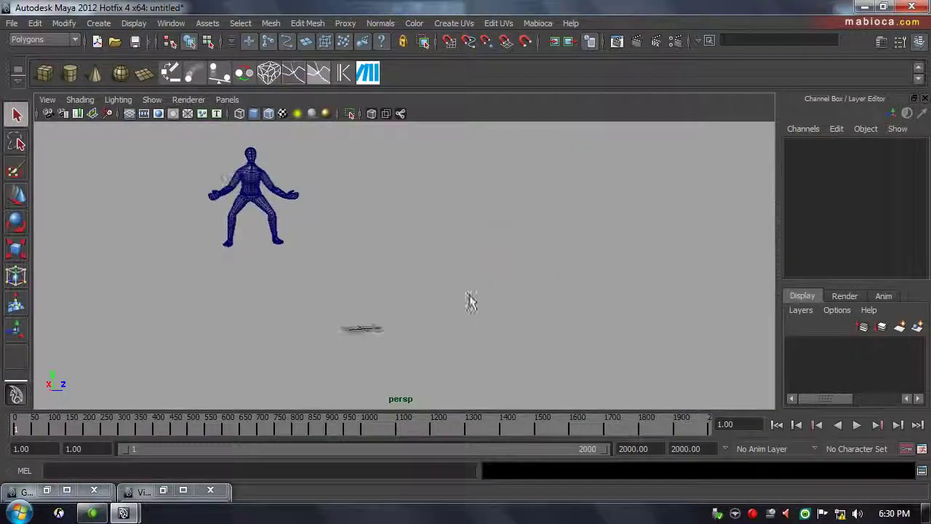
Set the playback end time to 200, then shorten the range to frames 1–71
click(859, 425)
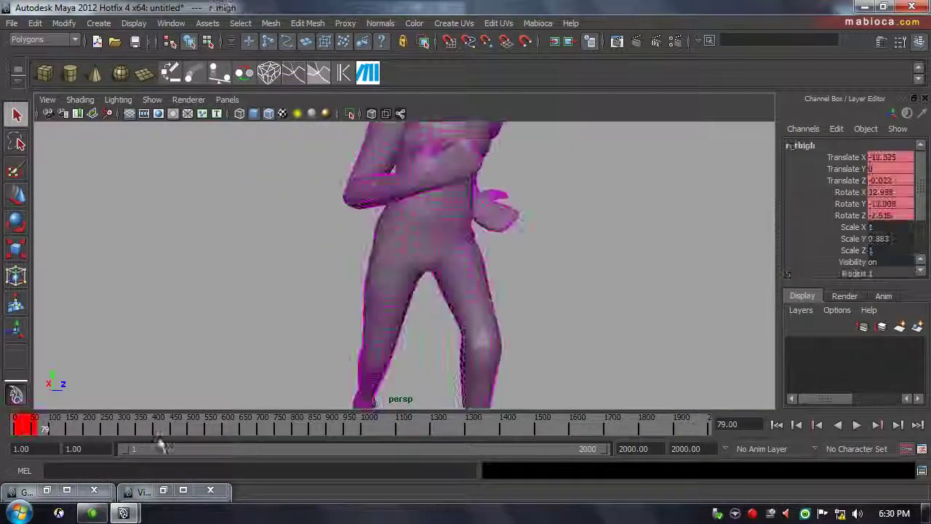
text(200)
key(Return)
key(alt+v)
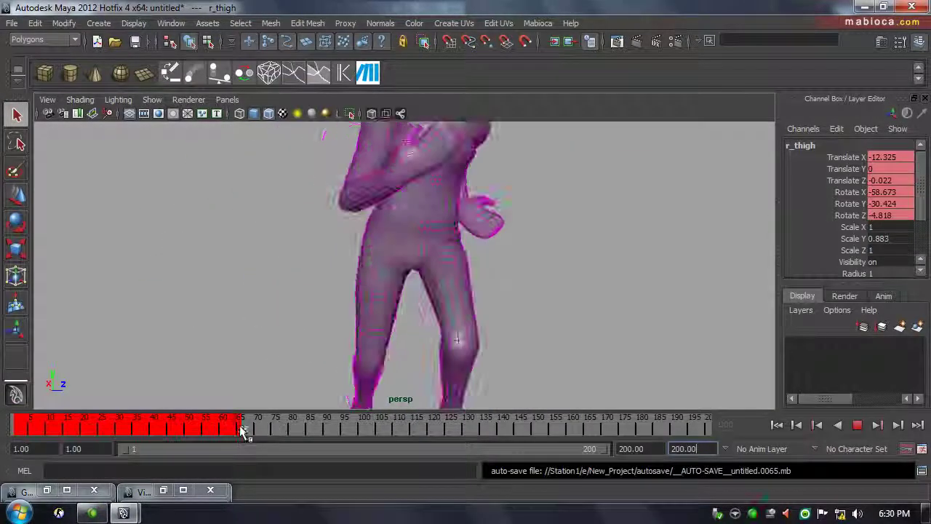
click(857, 425)
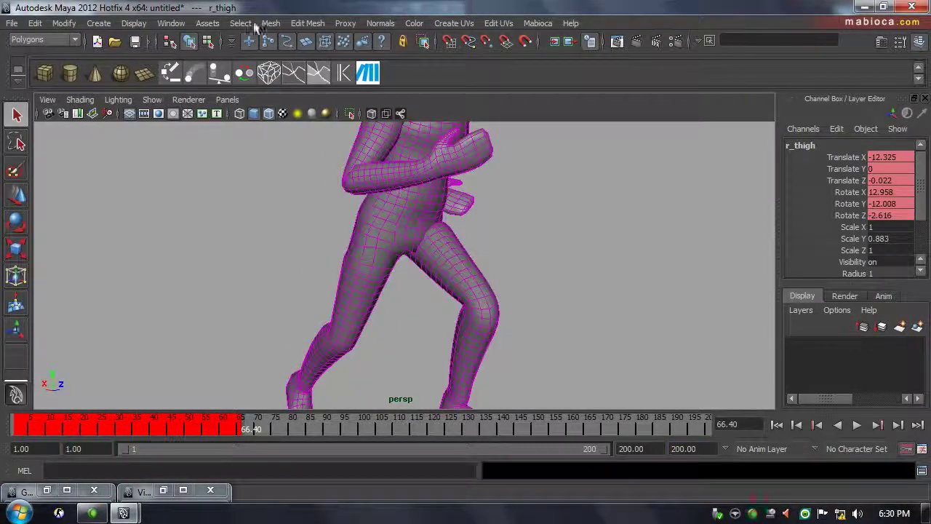
drag(610, 449, 298, 449)
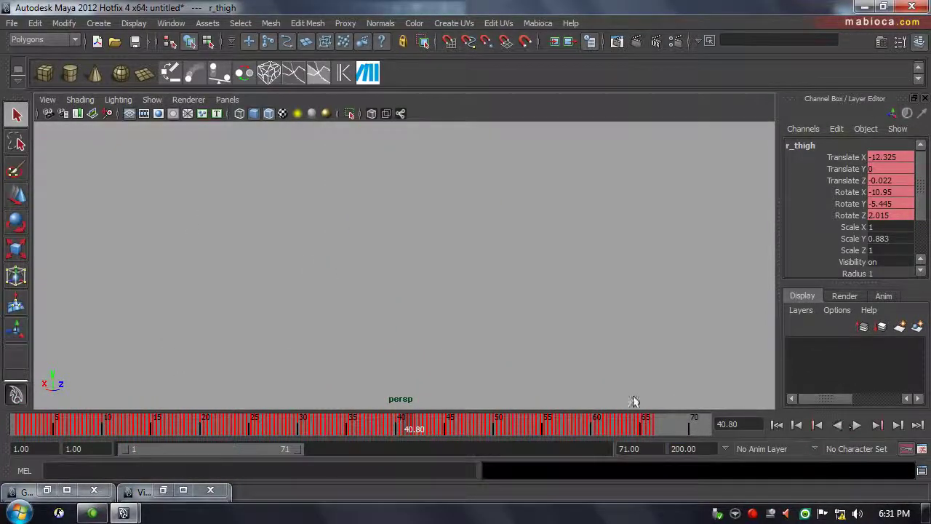
click(616, 425)
Snap the keys across the whole range to whole frames and open the Graph Editor
right_click(370, 269)
alt+drag(371, 270, 390, 347)
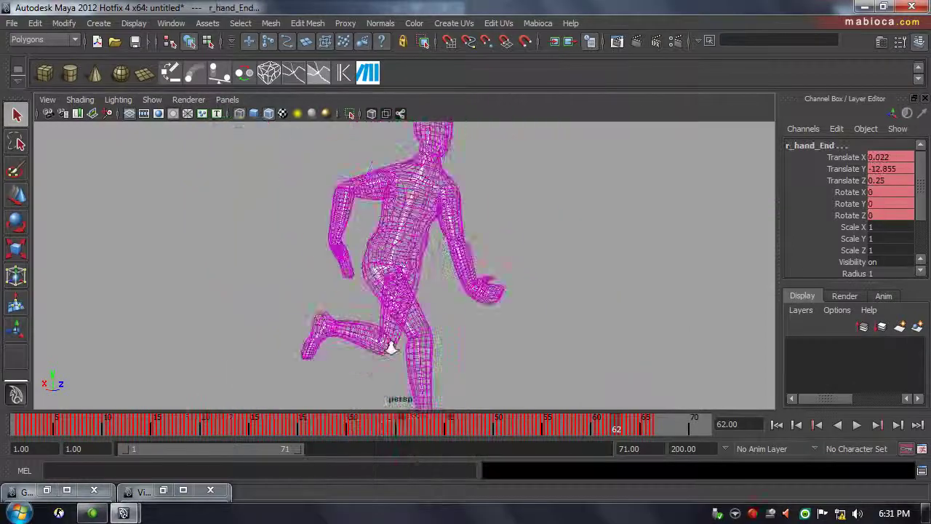
shift+drag(13, 425, 655, 425)
right_click(52, 427)
click(91, 306)
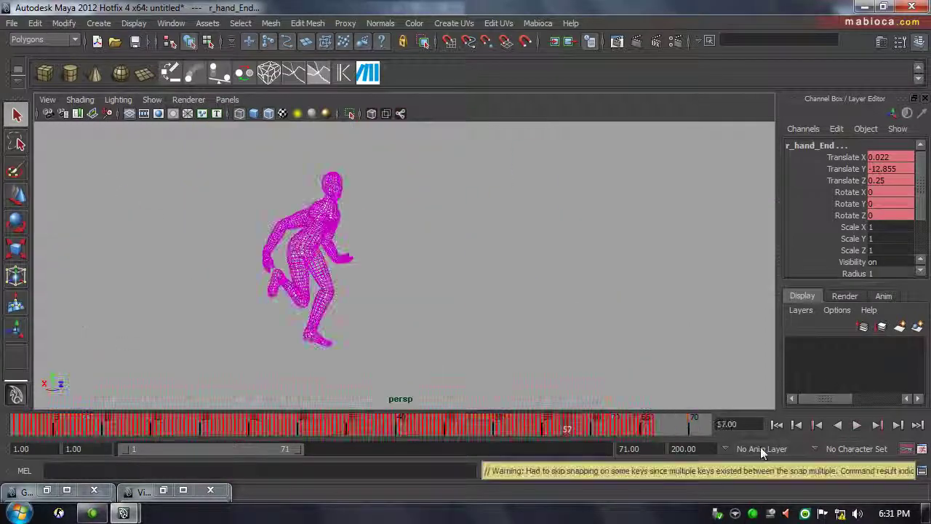
click(817, 425)
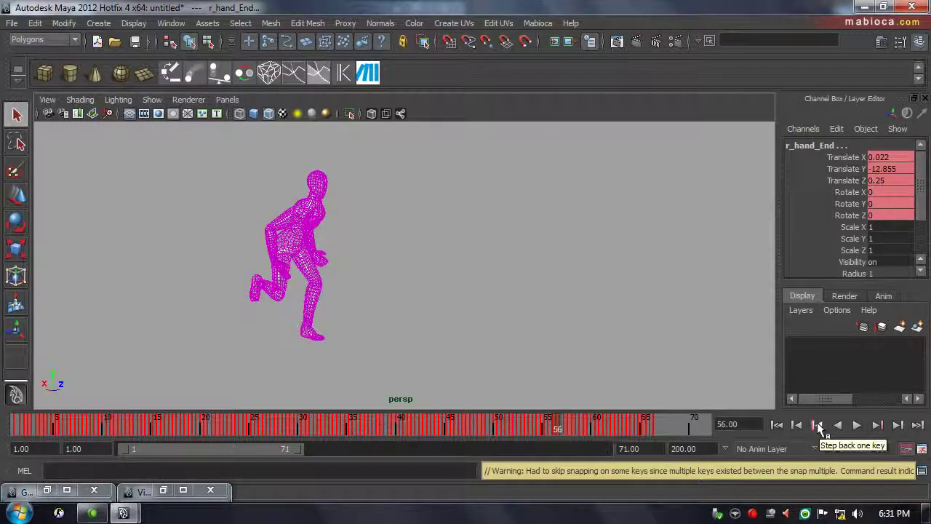
click(171, 22)
click(342, 71)
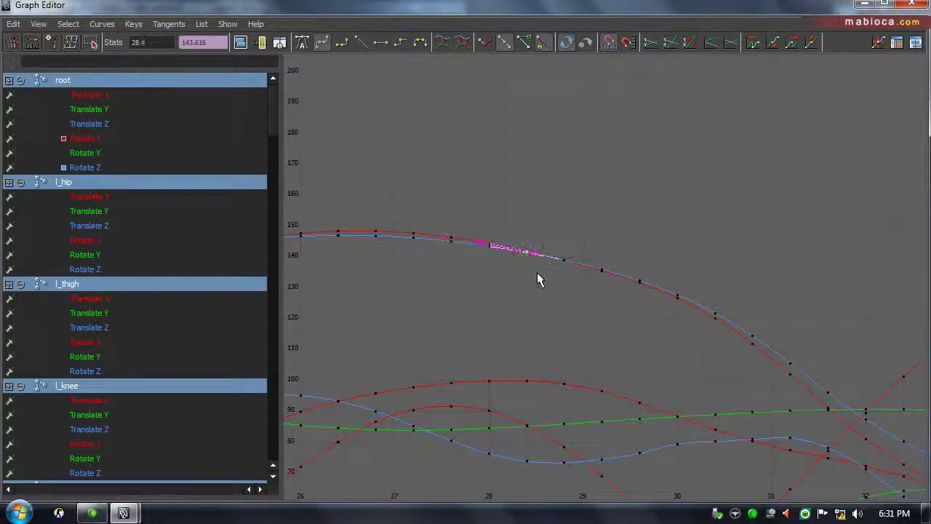
Nudge the selected key along its curve in the Graph Editor
middle_drag(536, 272, 560, 291)
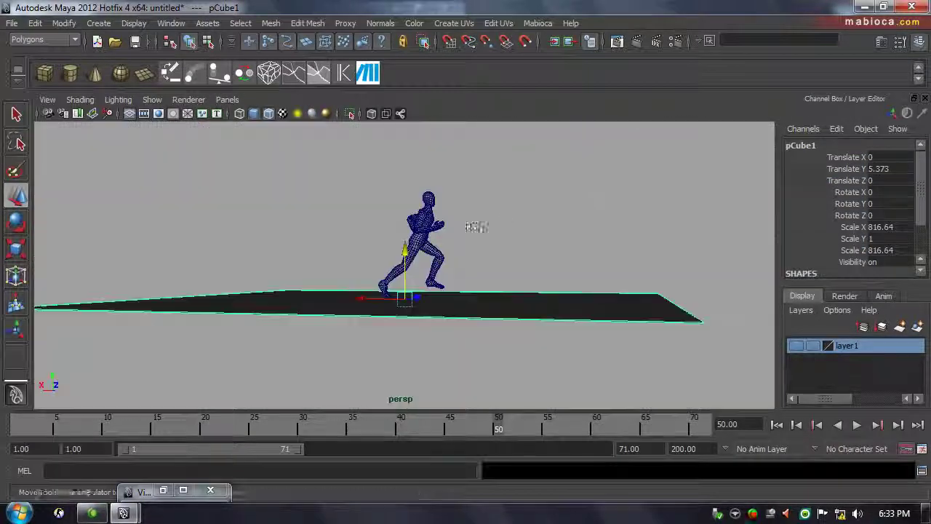
Freeze the ground slab's transformations with Modify > Freeze Transformations
click(64, 22)
click(104, 68)
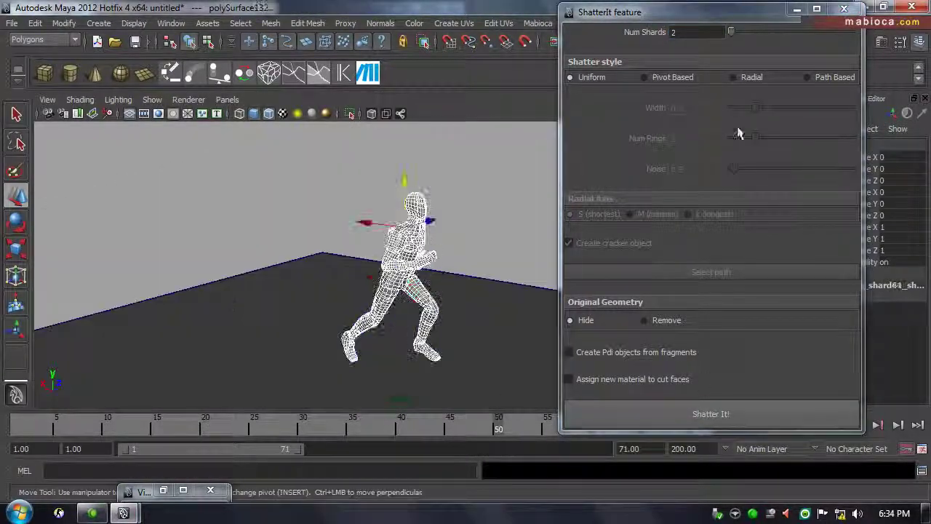
Shatter the character mesh with Shatter It! and select one of the shards
click(704, 415)
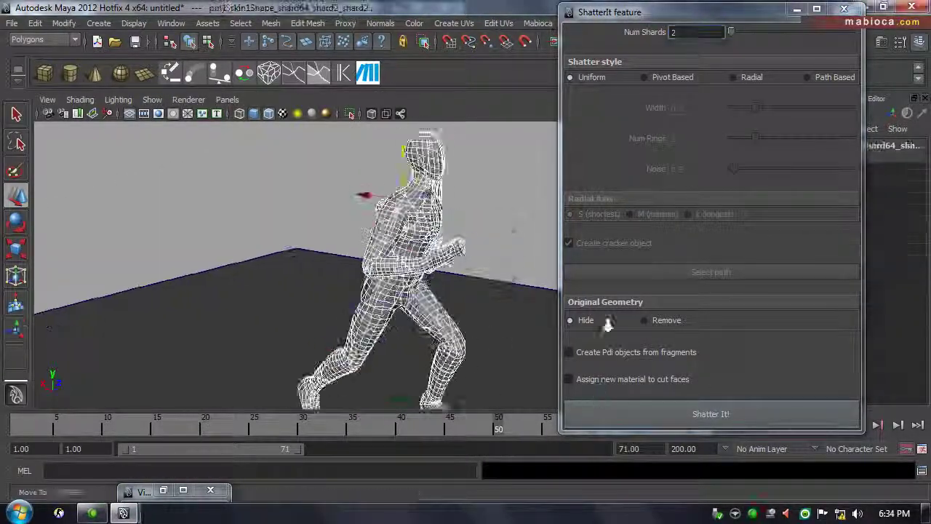
click(420, 275)
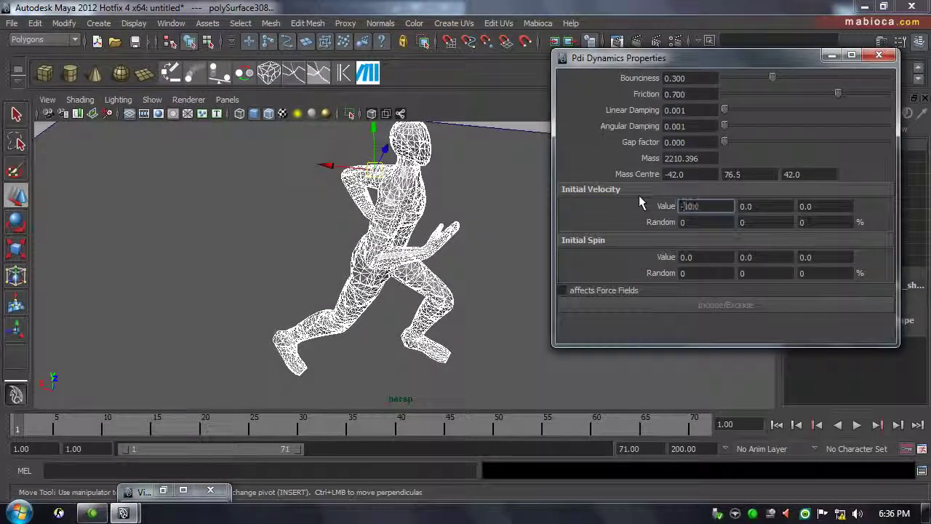
Give the fragments an initial X velocity of -15 and replay the simulation
text(-15)
key(Tab)
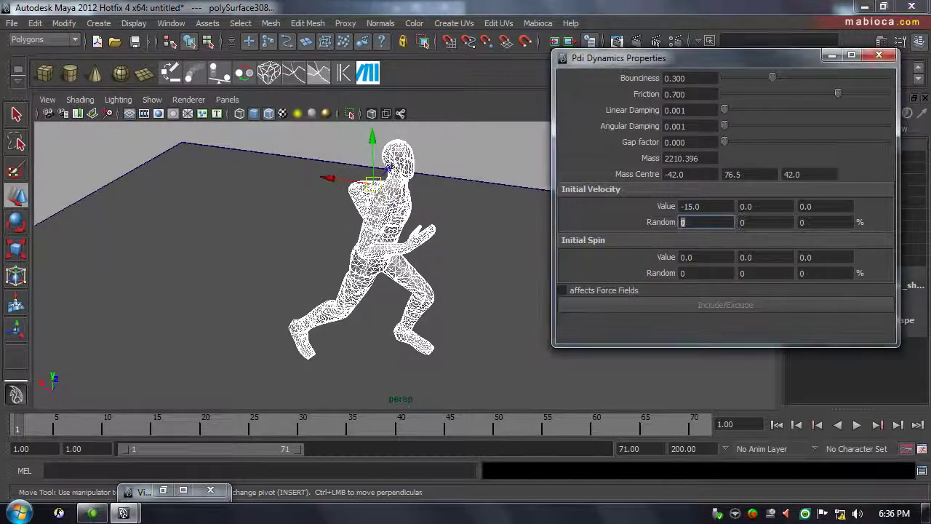
click(859, 426)
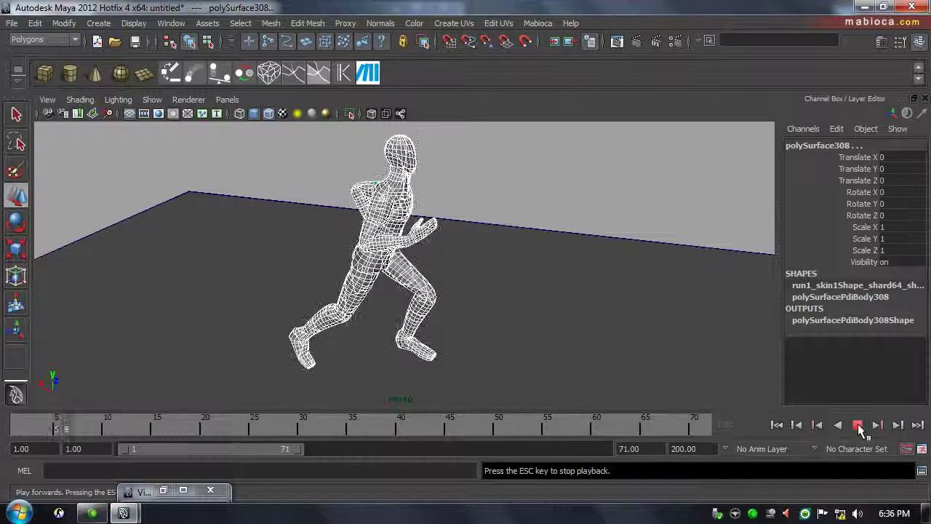
click(197, 77)
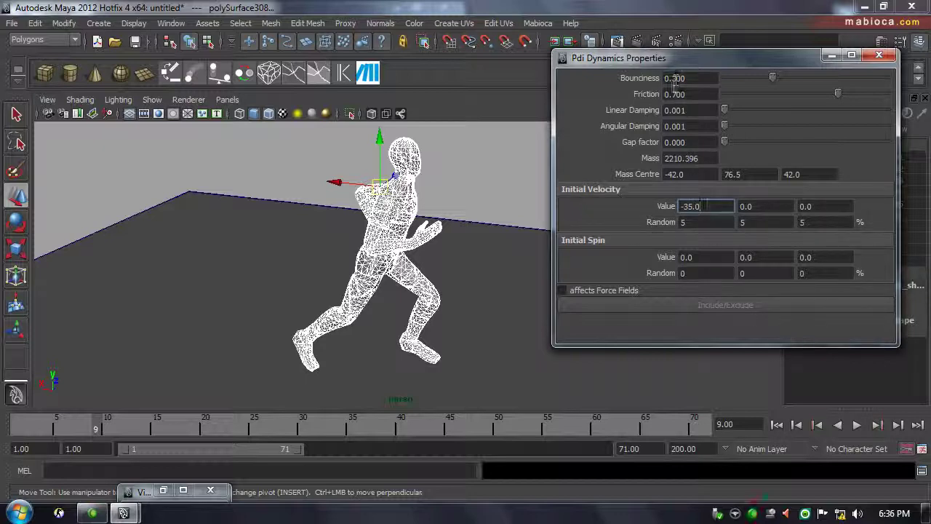
click(888, 62)
click(856, 428)
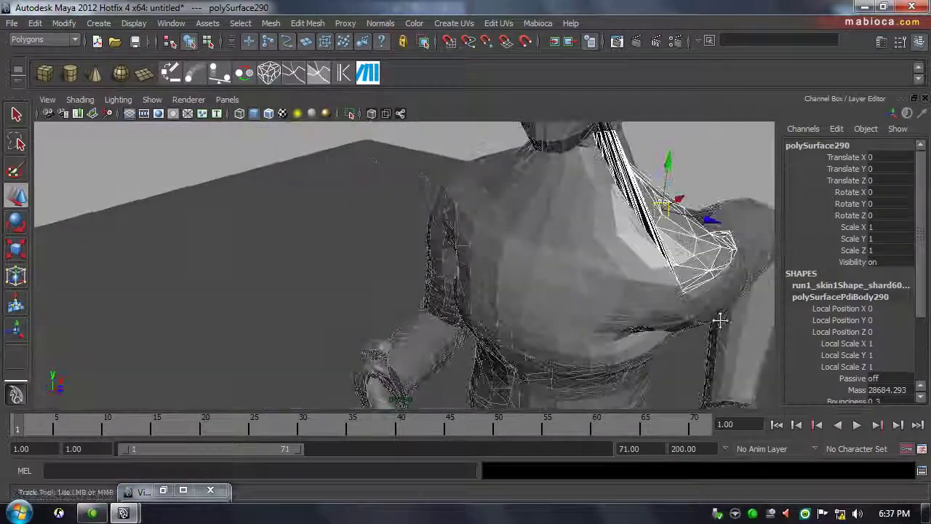
Set the end time to 100 and return to the first frame
mouse_move(719, 320)
alt+mouse_down()
mouse_move(616, 357)
mouse_move(384, 354)
mouse_move(198, 231)
alt+mouse_up()
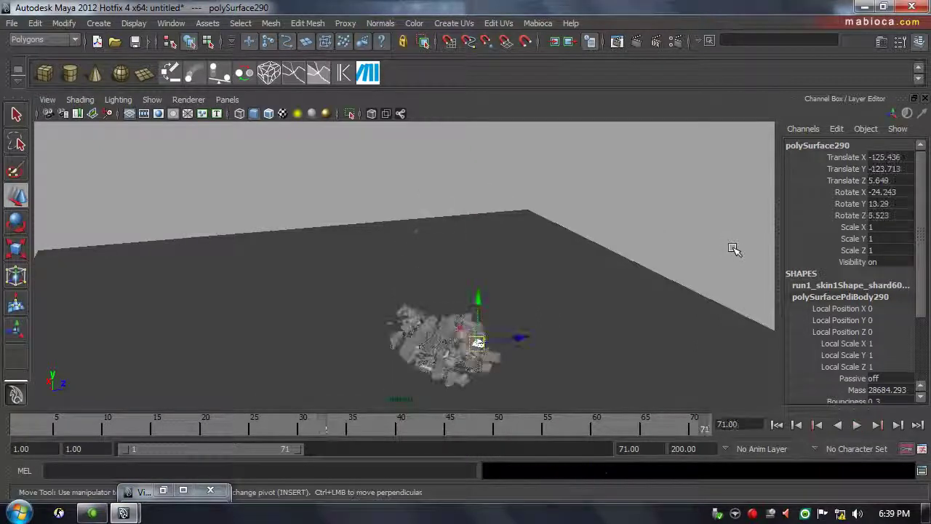
text(100)
key(Return)
click(776, 424)
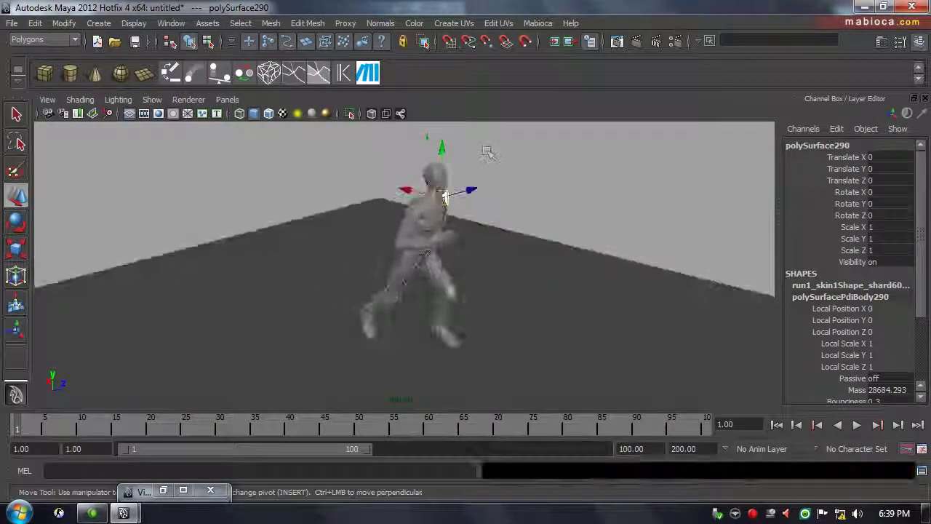
Bake the fragment simulation into keyframes over frames 0–100
click(35, 22)
click(277, 303)
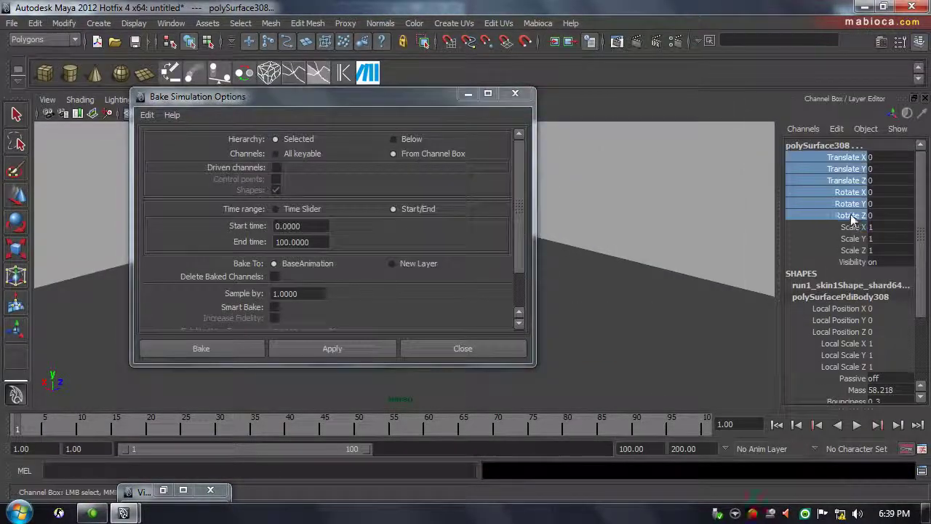
drag(692, 26, 592, 24)
click(643, 286)
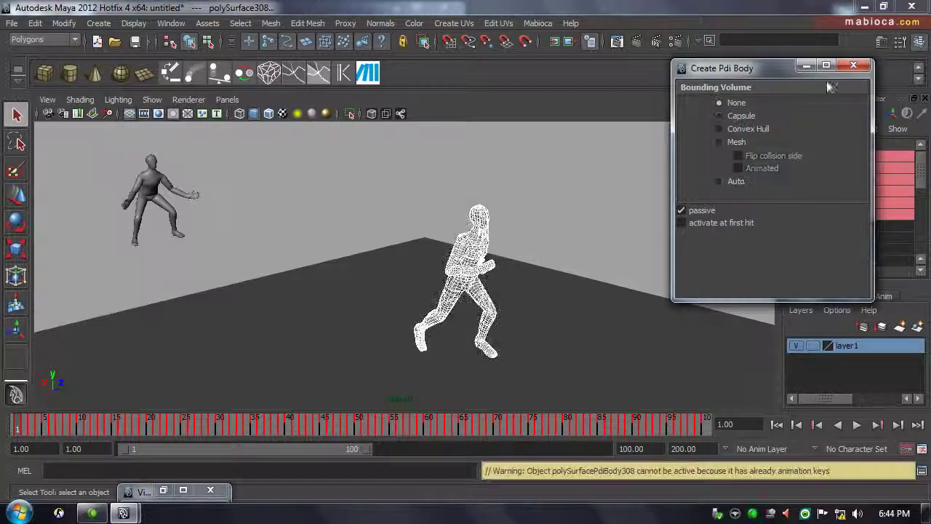
Scrub to frame 67 to preview the shatter and key run1_skin's Visibility
drag(22, 429, 472, 433)
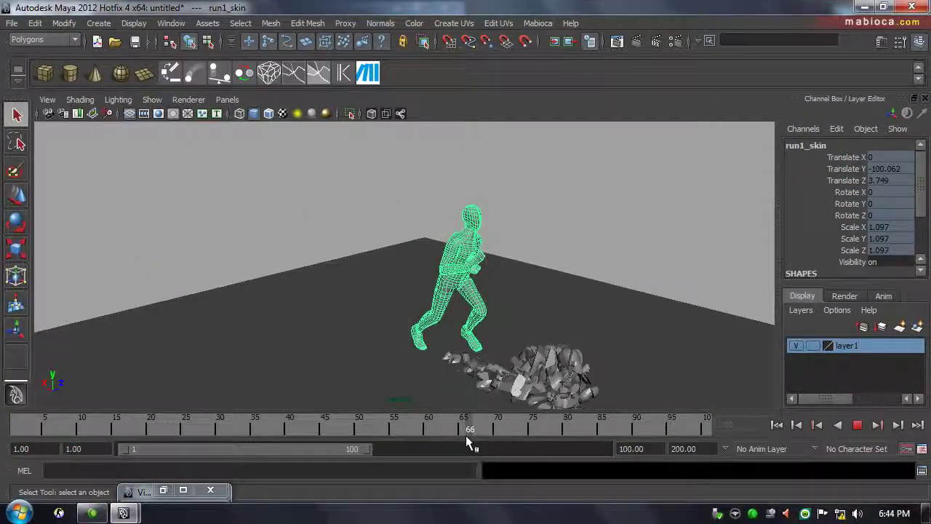
click(855, 262)
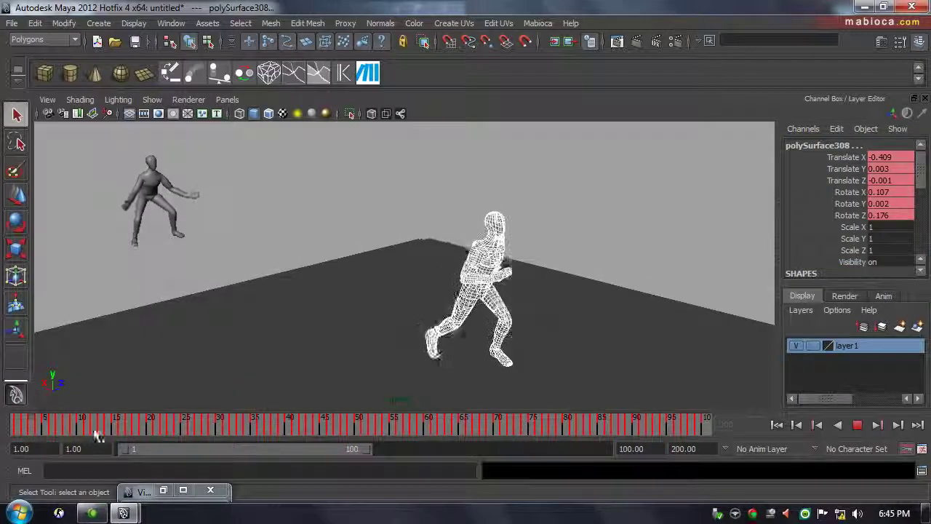
Select all the fragment animation curves in the Graph Editor and frame them
click(171, 22)
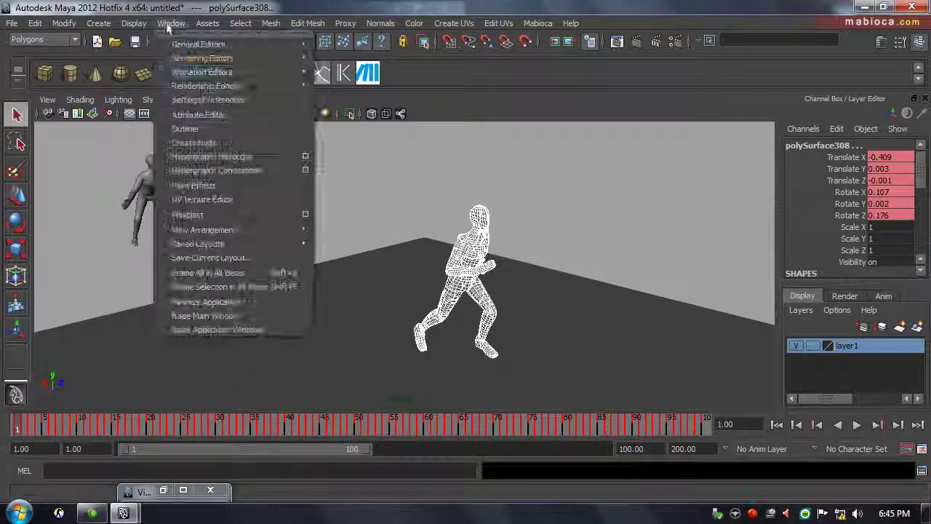
click(349, 54)
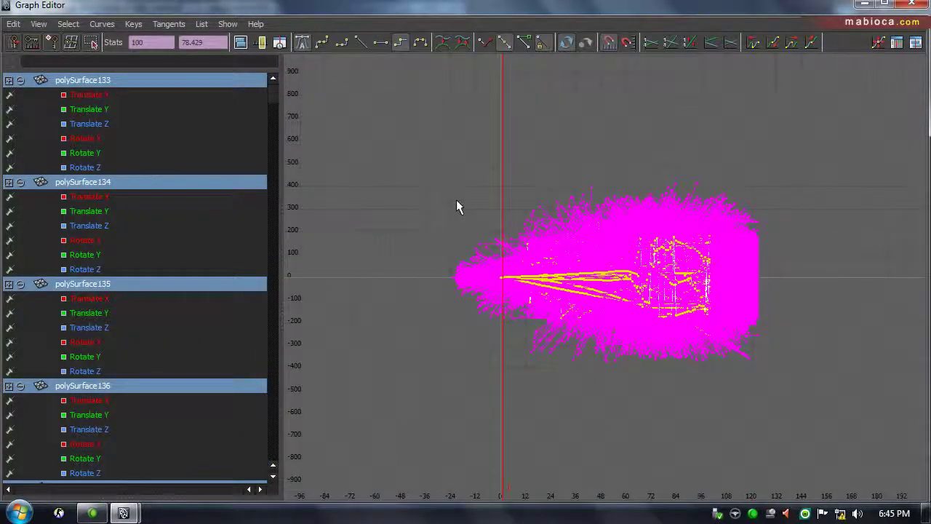
drag(451, 193, 608, 306)
key(f)
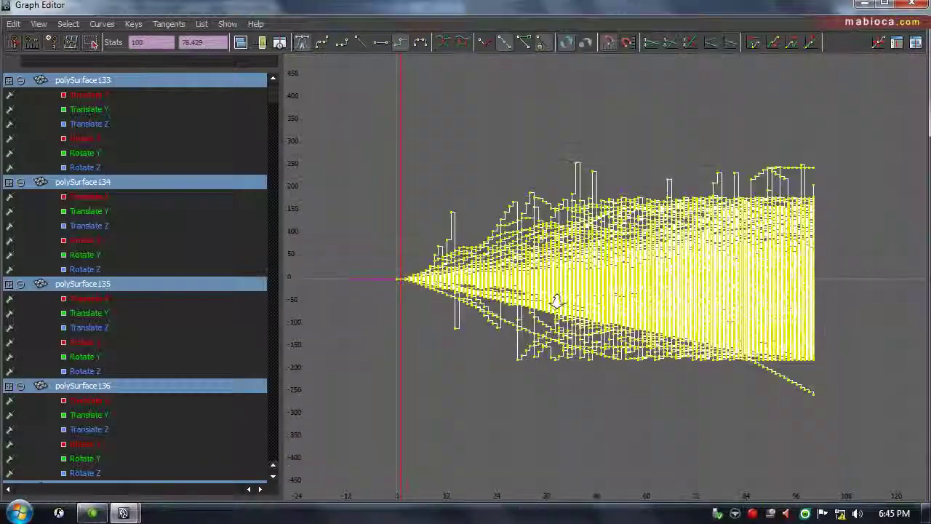
Scale the fragment keys in time, compressing them toward frames 61–78
middle_drag(556, 301, 425, 271)
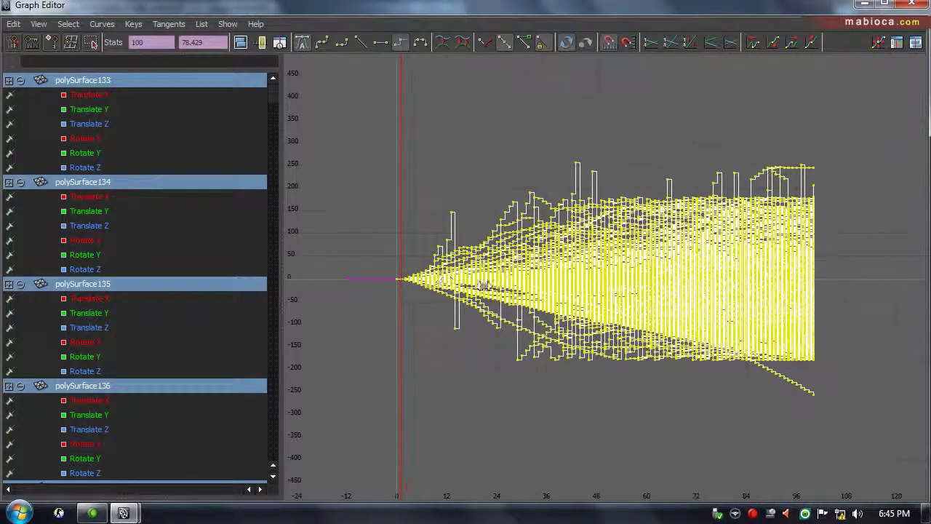
click(13, 24)
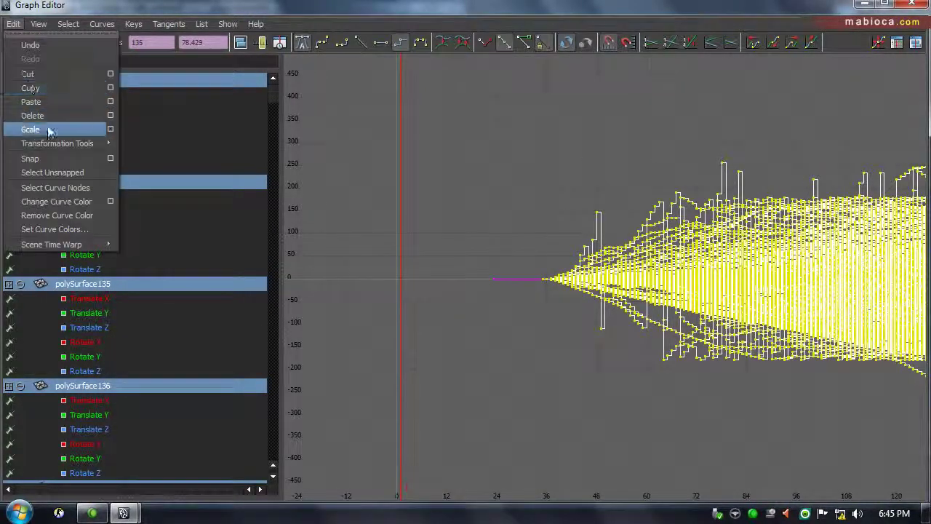
click(50, 131)
scroll(577, 395, up, 2)
scroll(582, 395, up, 5)
scroll(608, 362, up, 3)
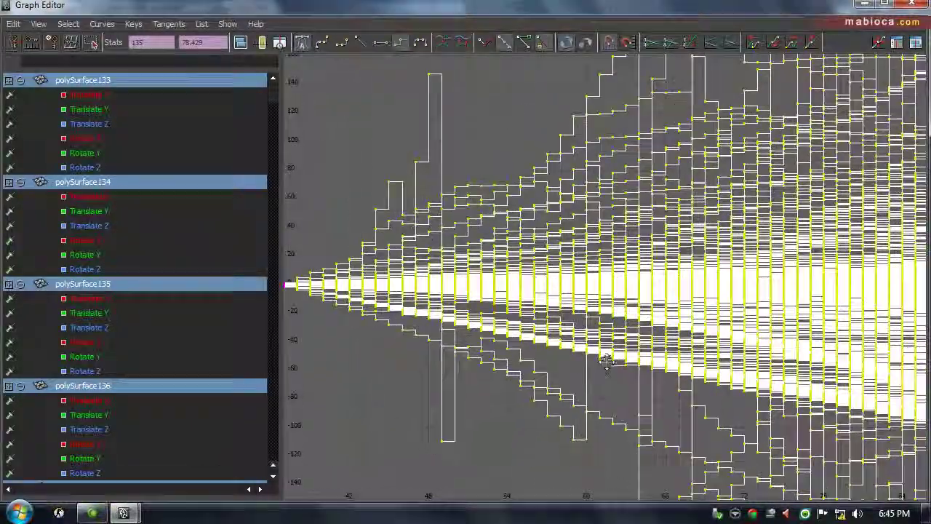
middle_drag(608, 362, 767, 302)
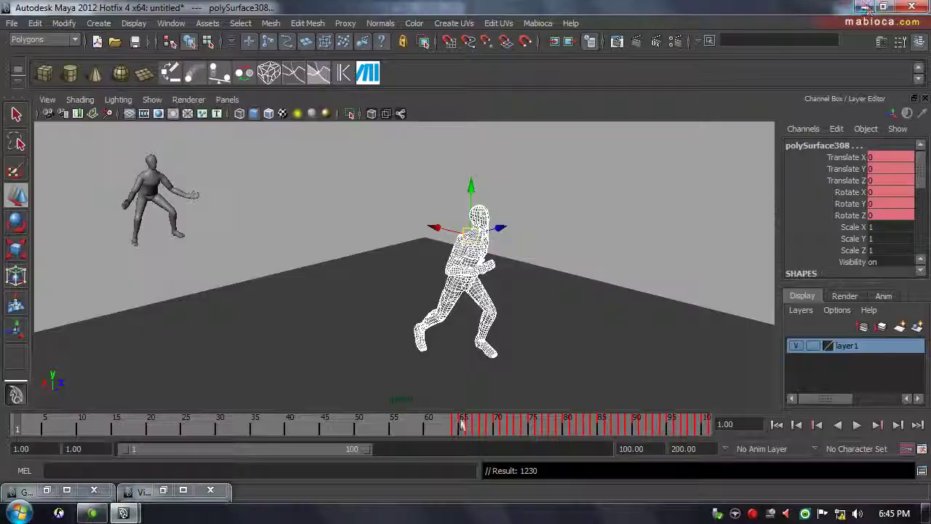
Go to frame 66 and group the running character as group1
click(865, 4)
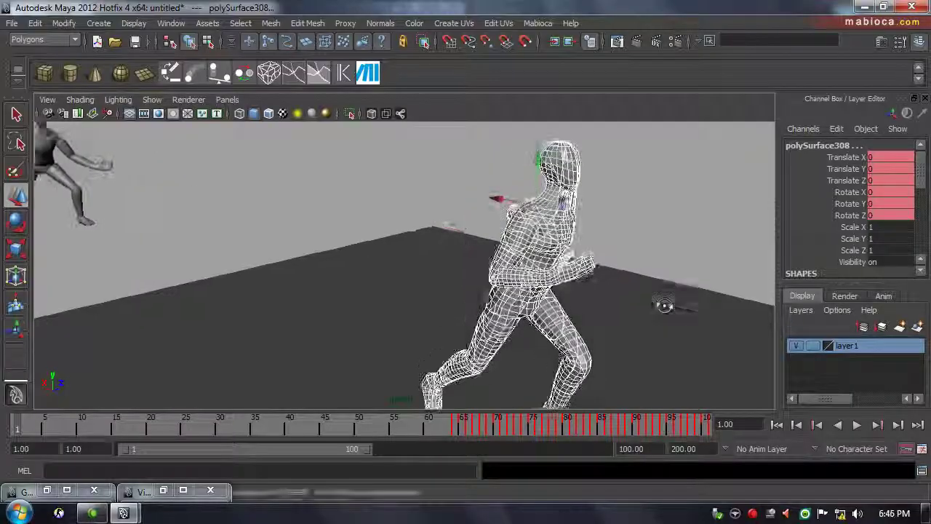
click(664, 305)
mouse_move(239, 432)
mouse_down()
mouse_move(469, 432)
mouse_move(459, 447)
mouse_move(470, 447)
mouse_up()
key(alt+v)
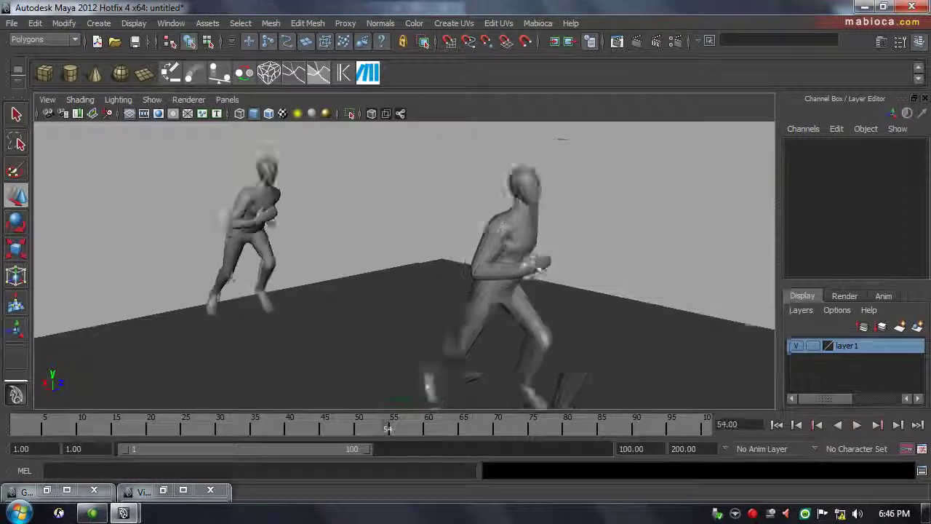
click(478, 273)
key(ctrl+g)
Key group1's Visibility on and off around frames 66–67 so it vanishes at the shatter
right_click(852, 262)
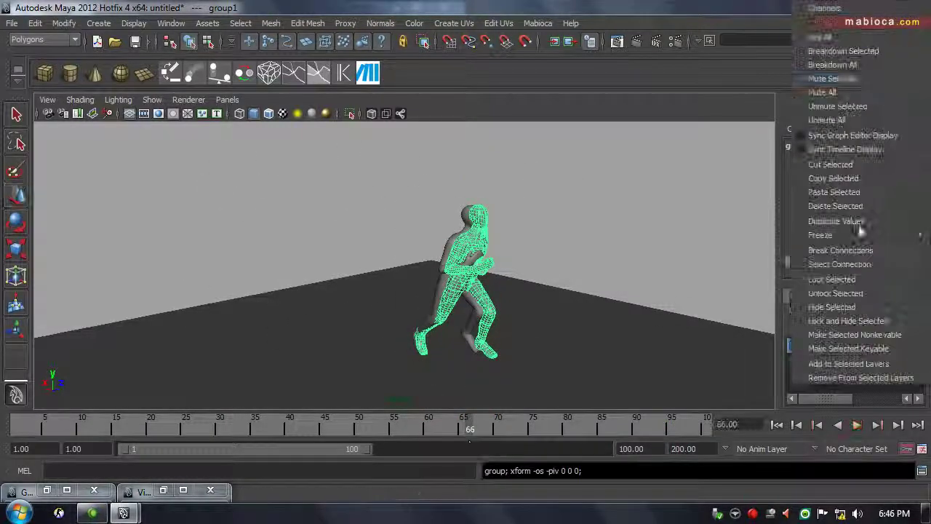
click(852, 262)
right_click(807, 266)
click(822, 181)
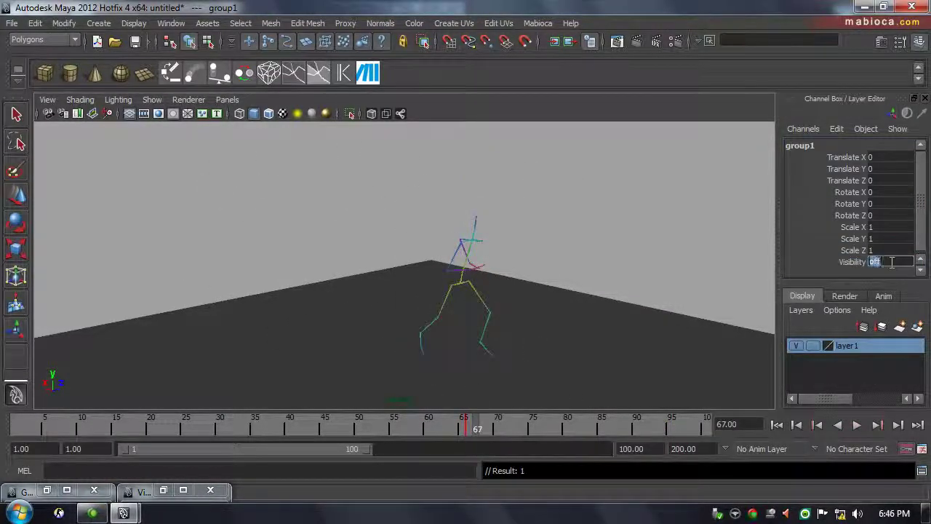
text(on)
key(Return)
right_click(853, 262)
click(814, 35)
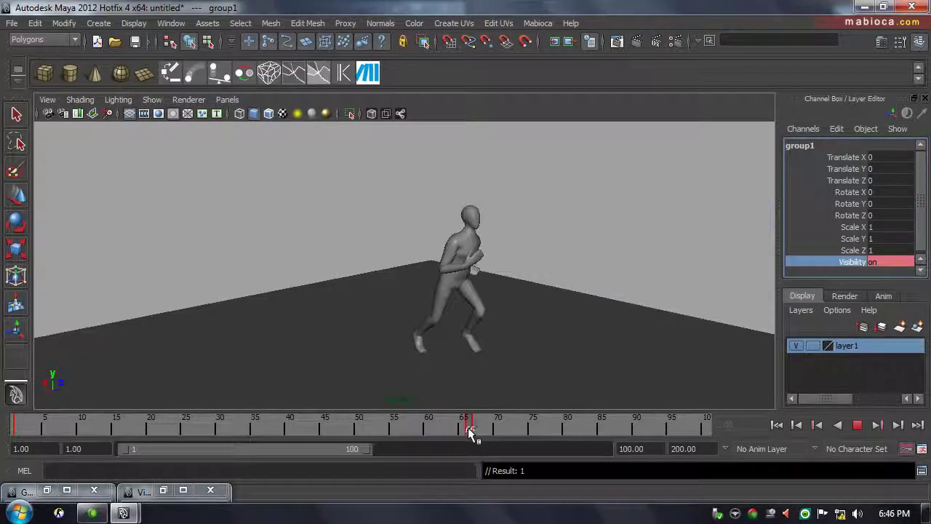
click(487, 291)
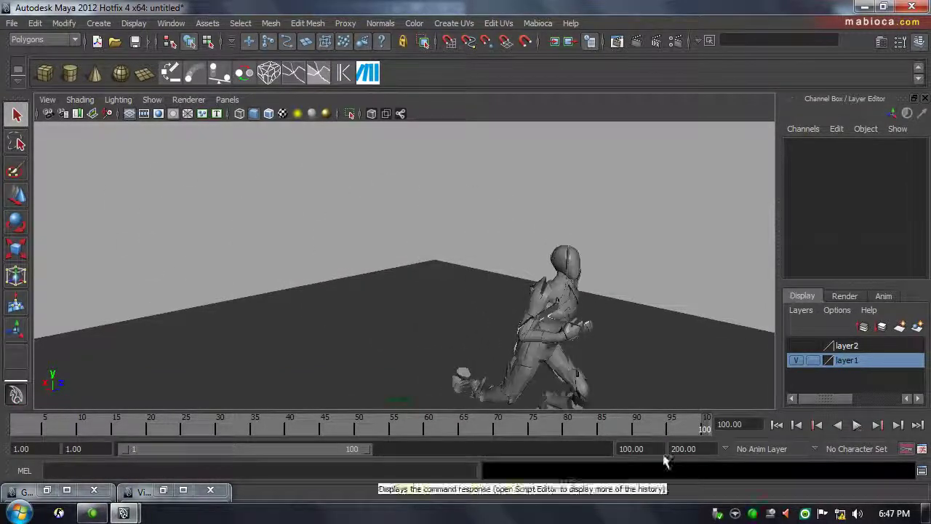
text(20)
Set the playback end time to 200 and restore the minimized Graph Editor to full size
key(Return)
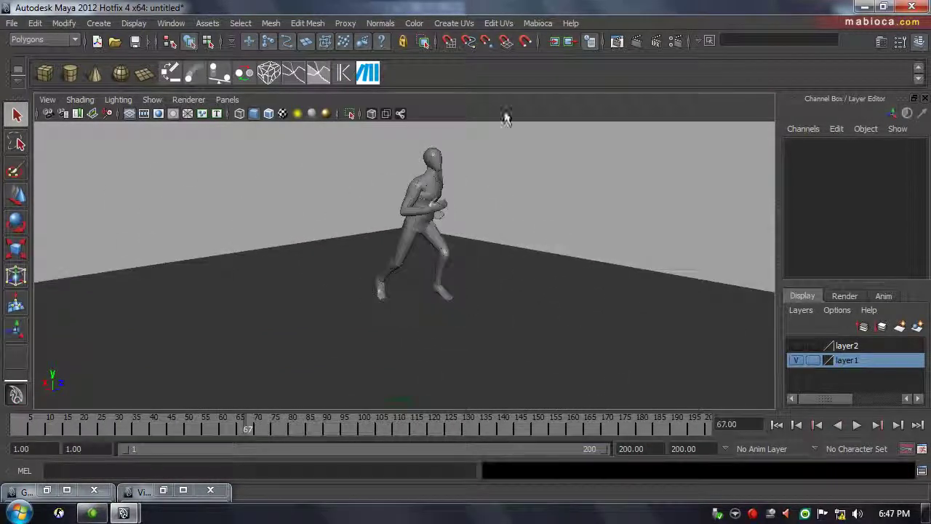
click(40, 484)
click(42, 456)
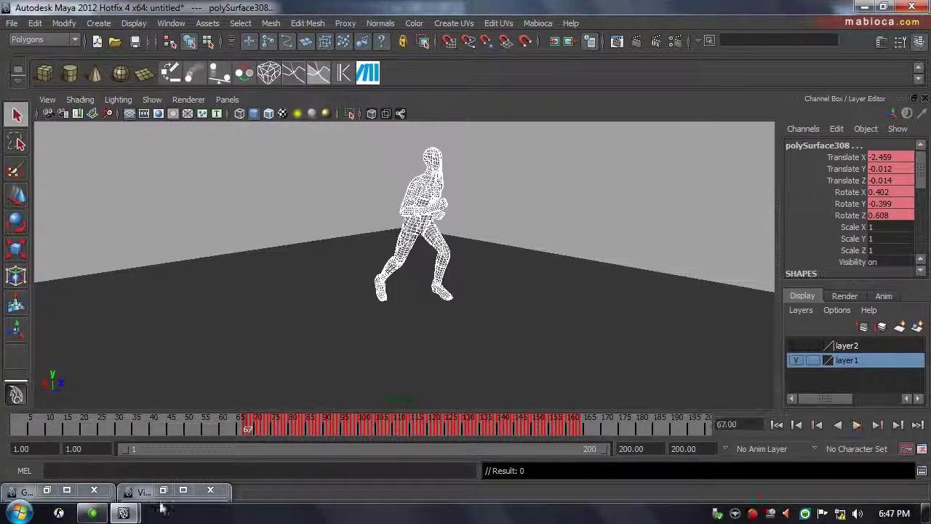
double_click(25, 491)
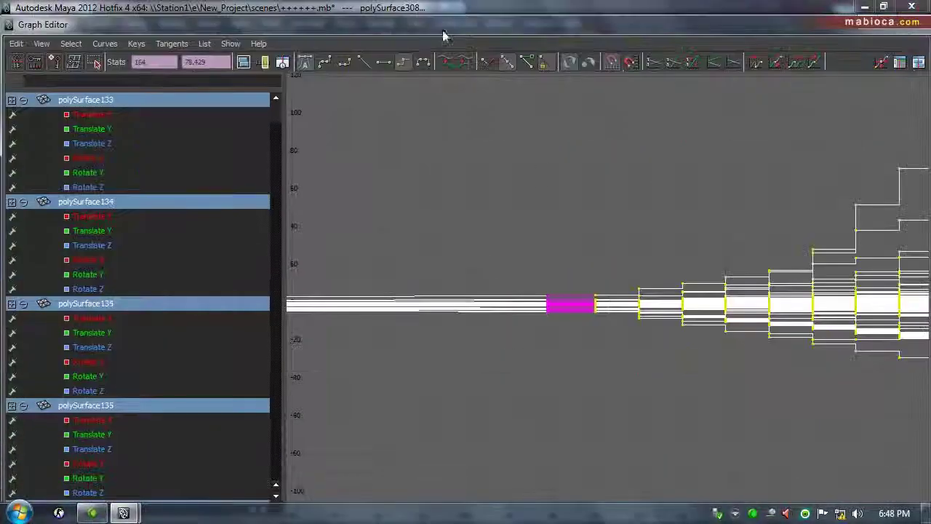
Frame the curves in the Graph Editor and box-select all the fragment keys
key(a)
click(384, 326)
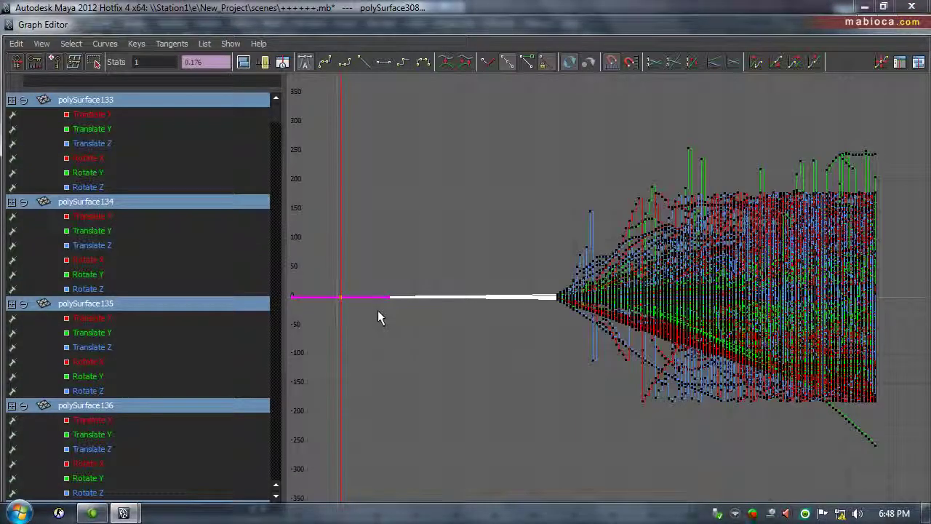
drag(380, 220, 370, 320)
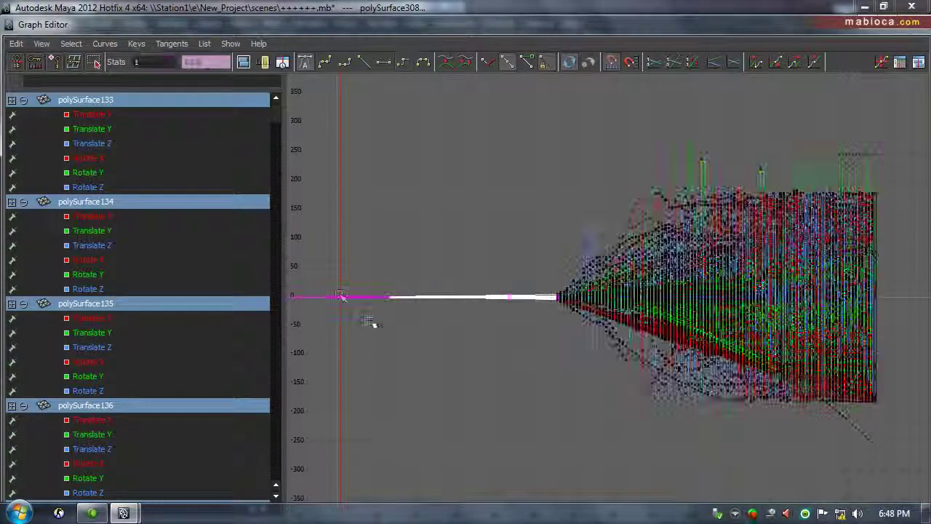
middle_drag(370, 320, 539, 308)
scroll(552, 300, up, 5)
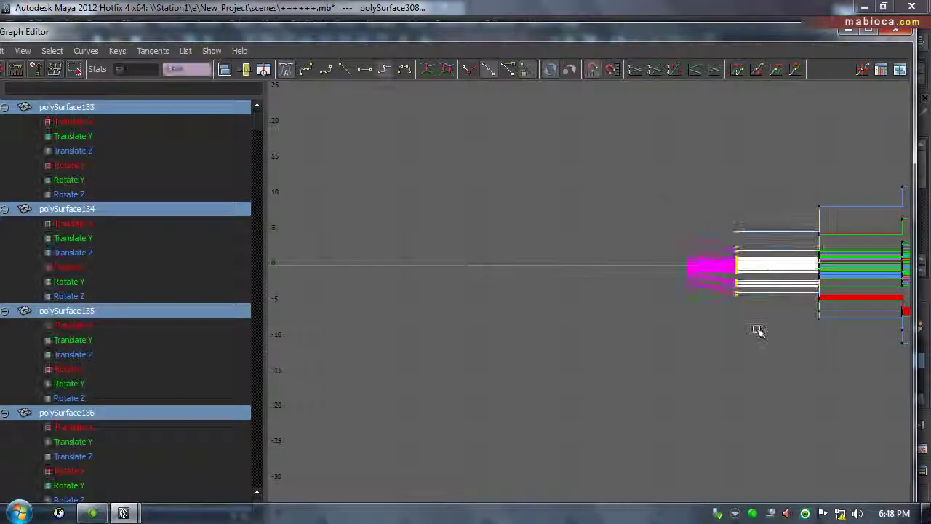
drag(547, 206, 859, 422)
alt+right_drag(578, 275, 437, 361)
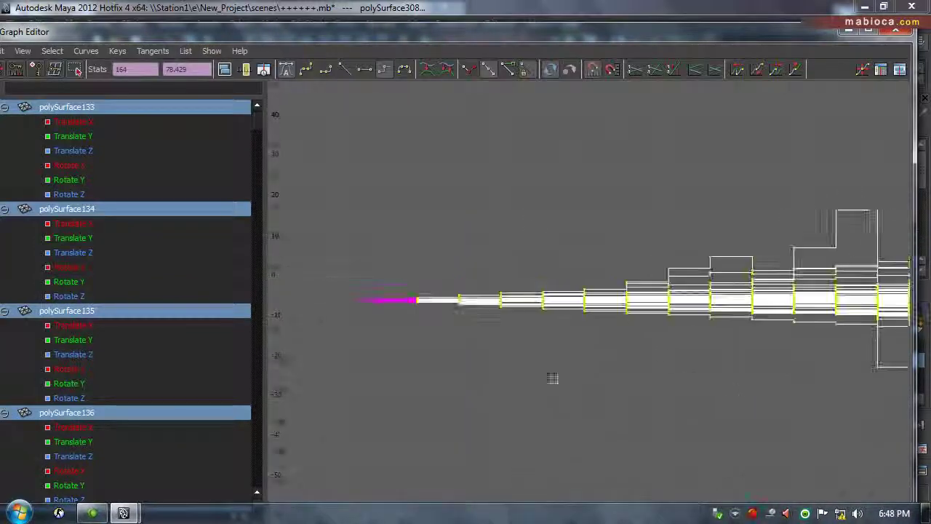
Scale the selected keys by time 0.5 around pivot frame 67, then play the scene
click(3, 50)
click(61, 135)
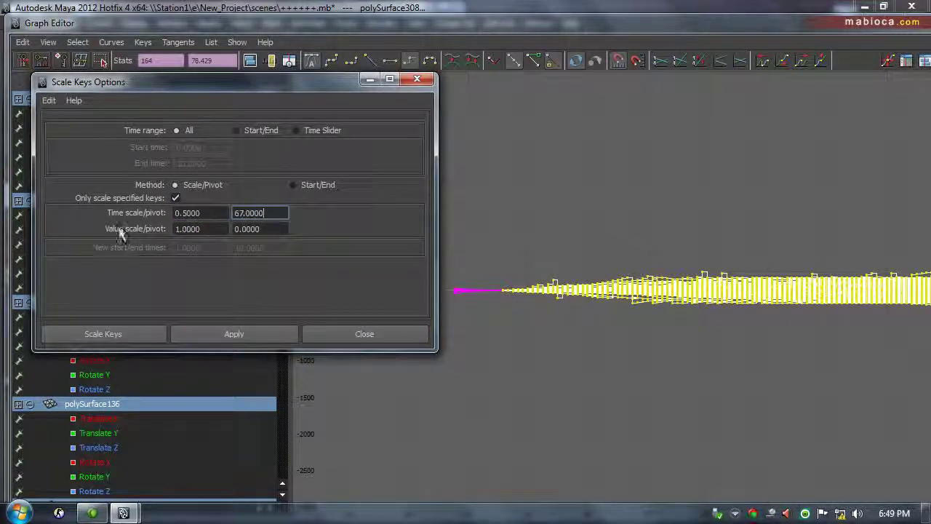
click(217, 331)
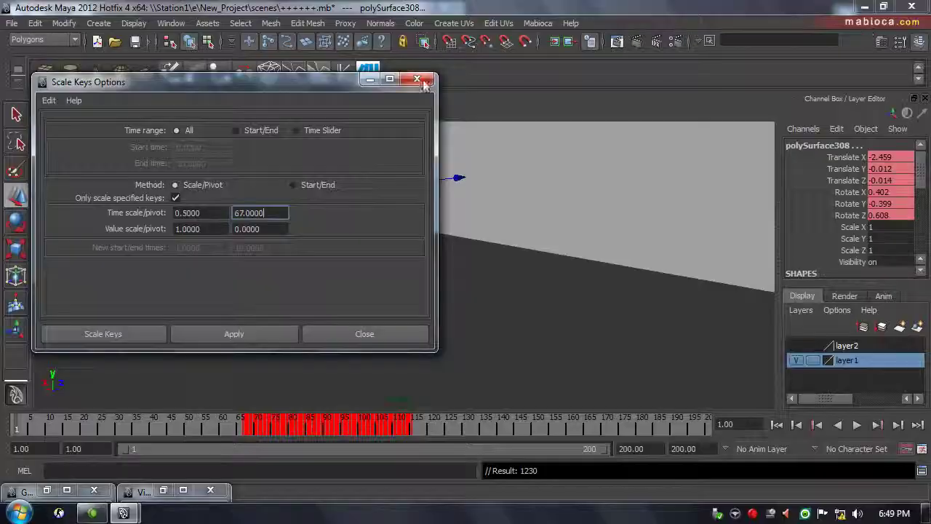
click(859, 425)
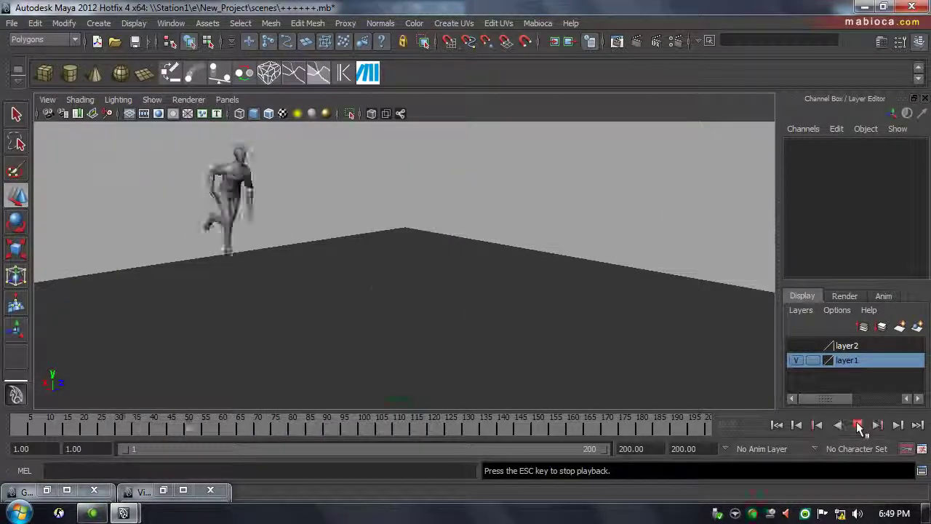
Stop playback at frame 77 and halve the shard key timing again with Scale Keys
click(569, 349)
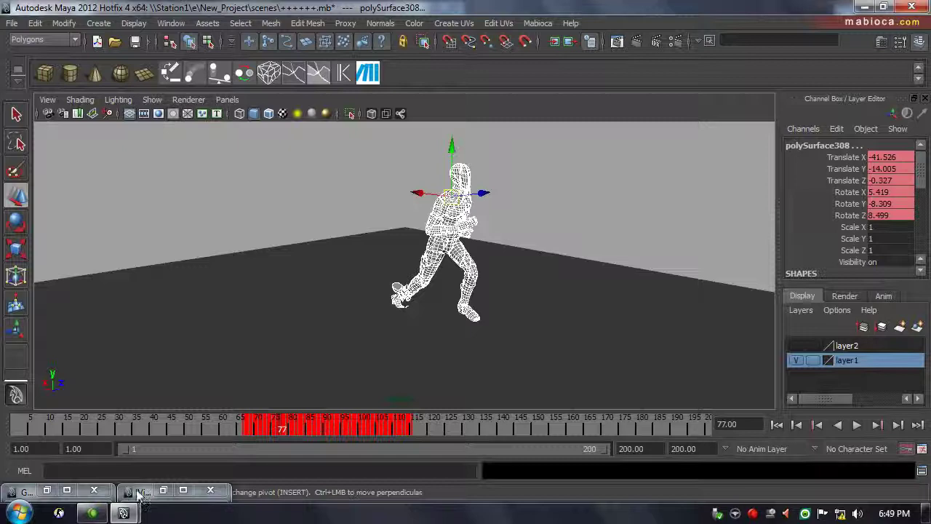
click(219, 74)
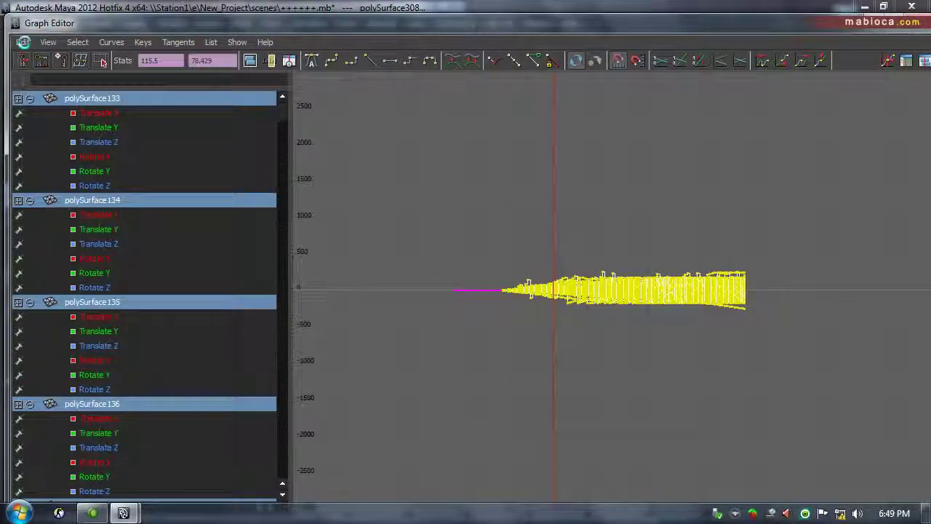
click(23, 42)
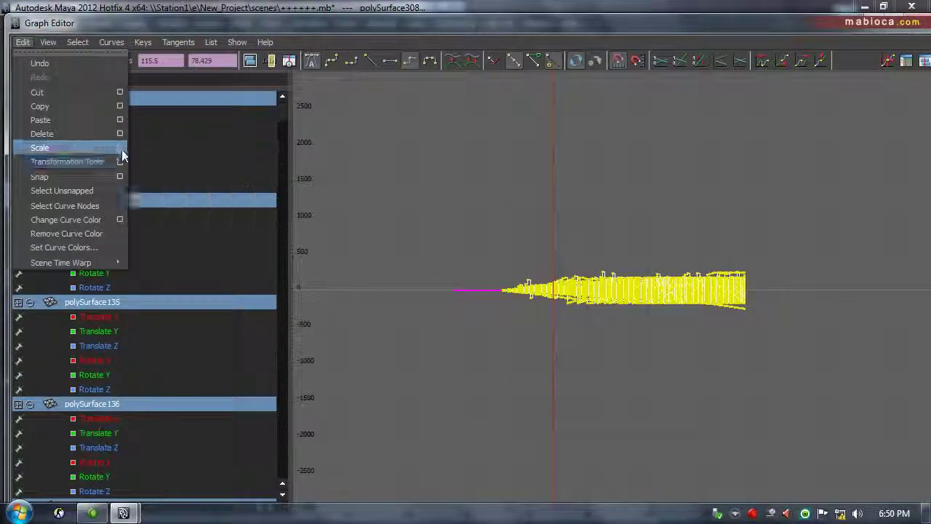
click(119, 146)
click(218, 334)
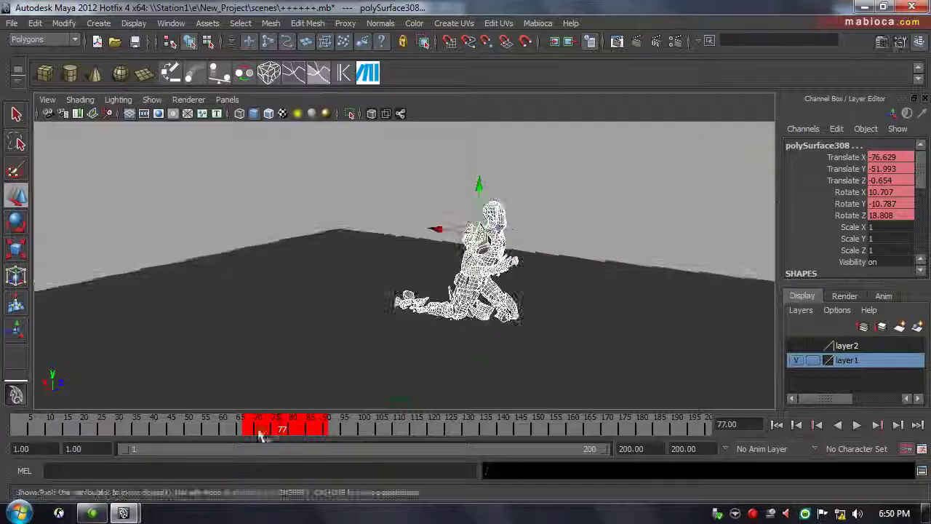
click(581, 222)
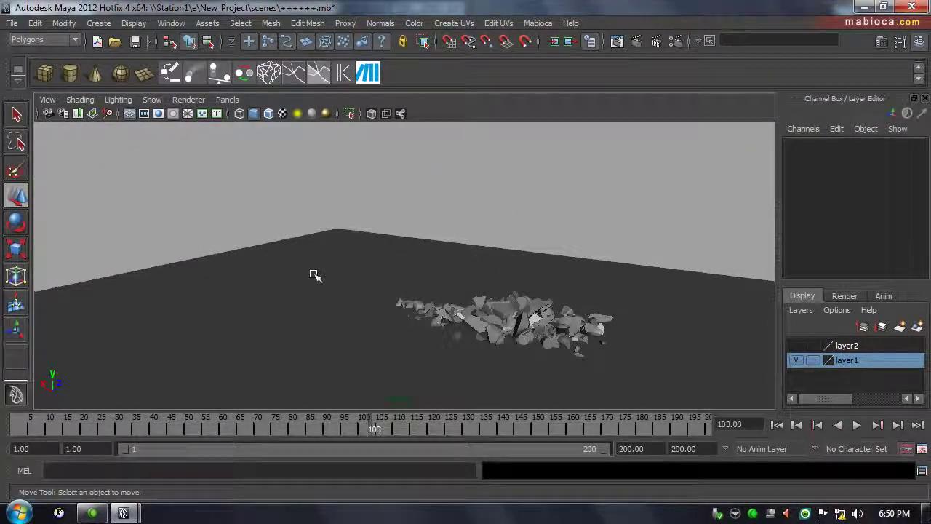
Open shatter.mb from !!!neww\++Class\mb_maya without saving, and play it
key(ctrl+z)
click(114, 42)
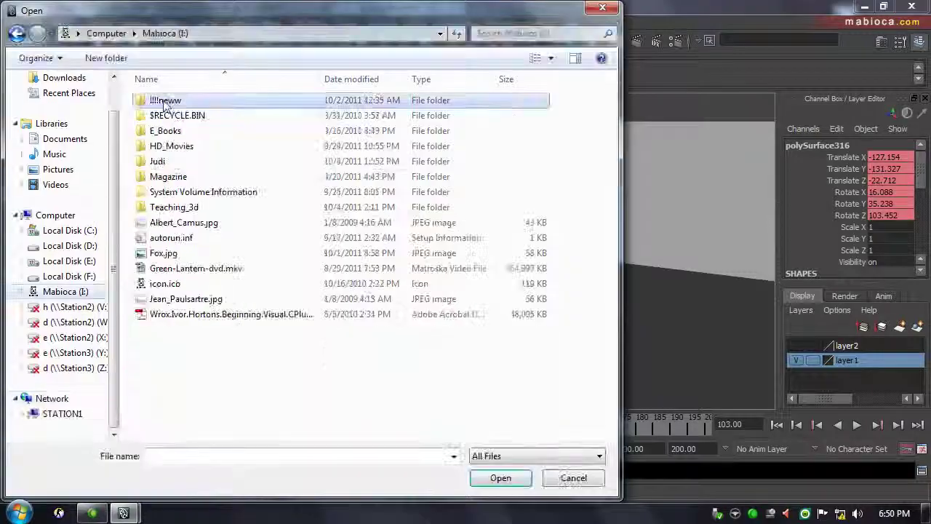
double_click(167, 99)
double_click(166, 162)
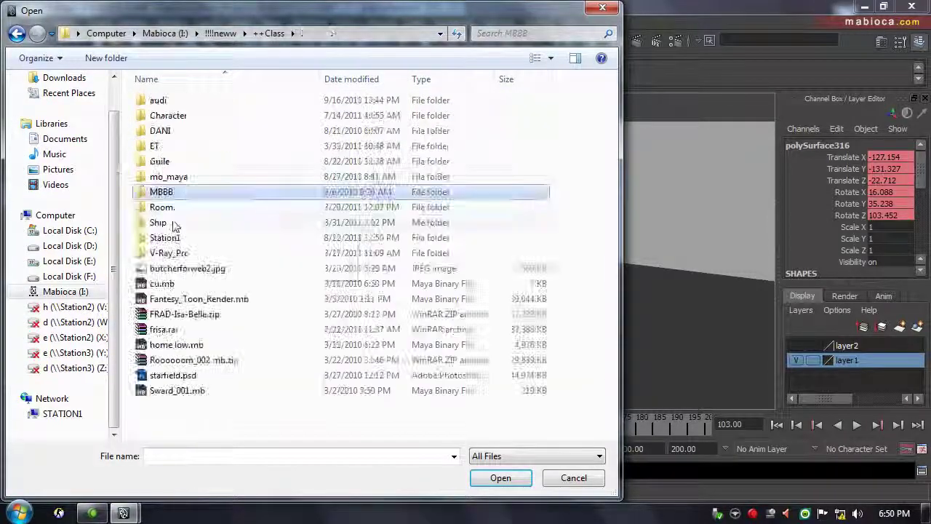
double_click(206, 286)
click(461, 315)
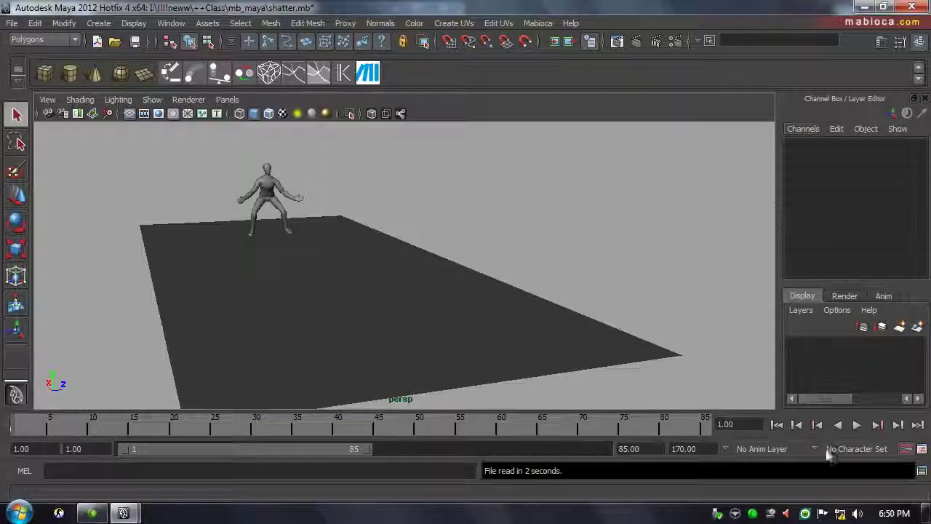
key(alt+v)
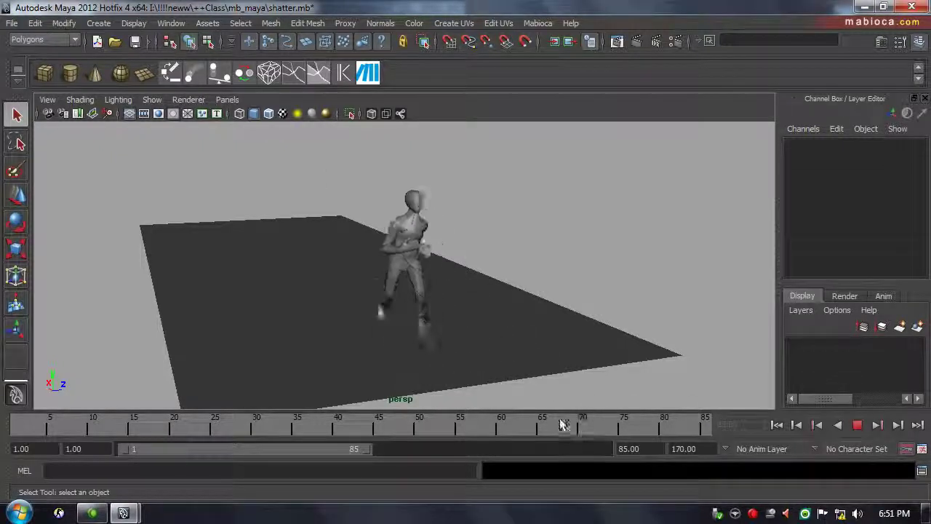